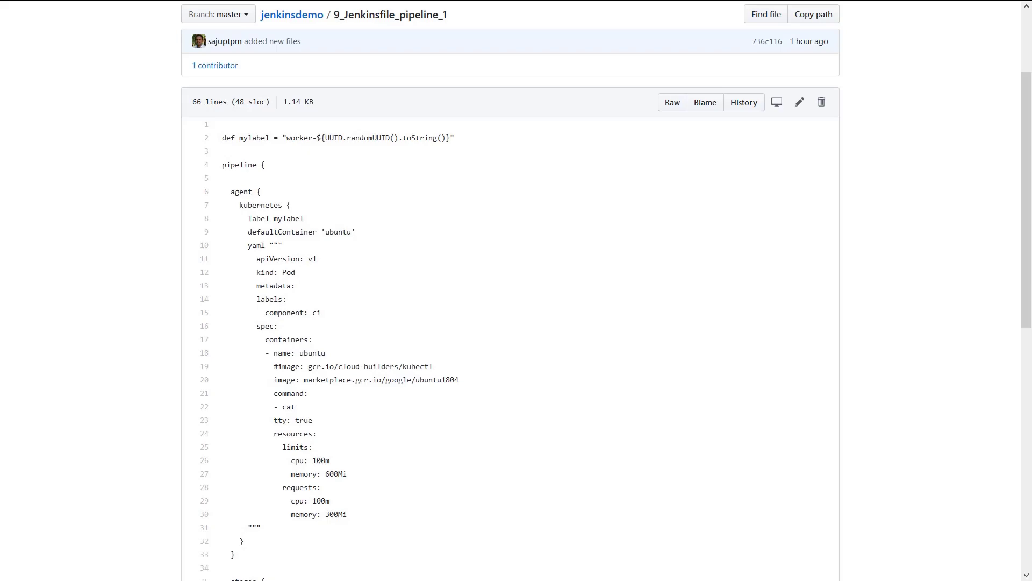
{"action": "scroll", "coordinate": [516, 322], "scroll_direction": "down", "scroll_amount": 5}
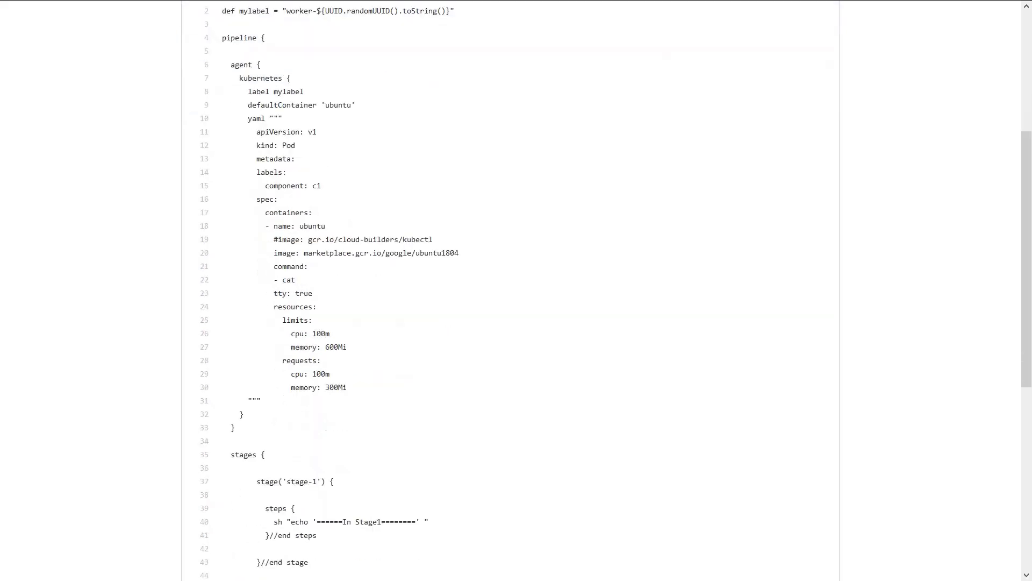
{"action": "scroll", "coordinate": [517, 322], "scroll_direction": "down", "scroll_amount": 3}
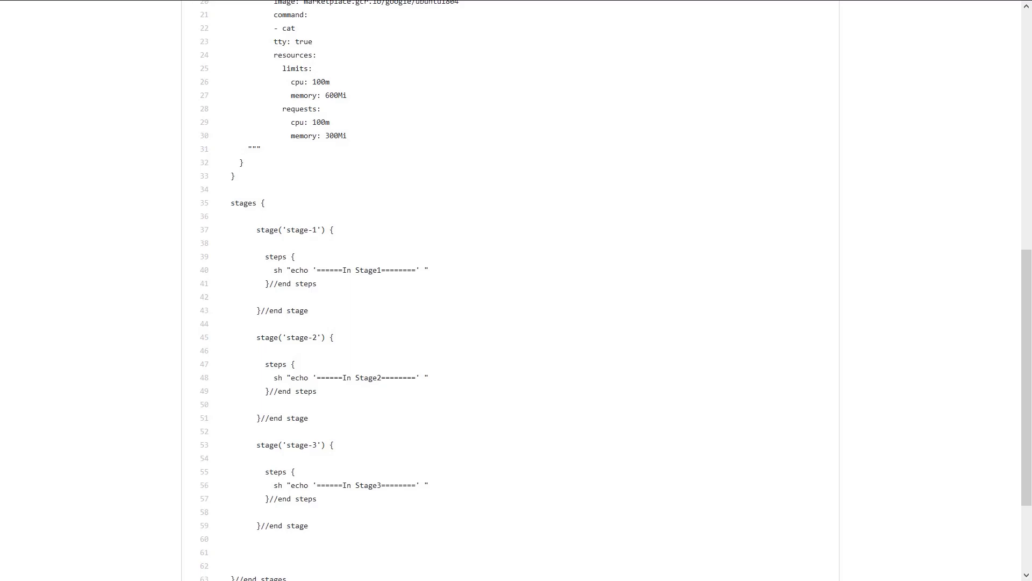
{"action": "scroll", "coordinate": [516, 323], "scroll_direction": "up", "scroll_amount": 5}
{"action": "scroll", "coordinate": [516, 323], "scroll_direction": "up", "scroll_amount": 4}
{"action": "scroll", "coordinate": [516, 323], "scroll_direction": "up", "scroll_amount": 1}
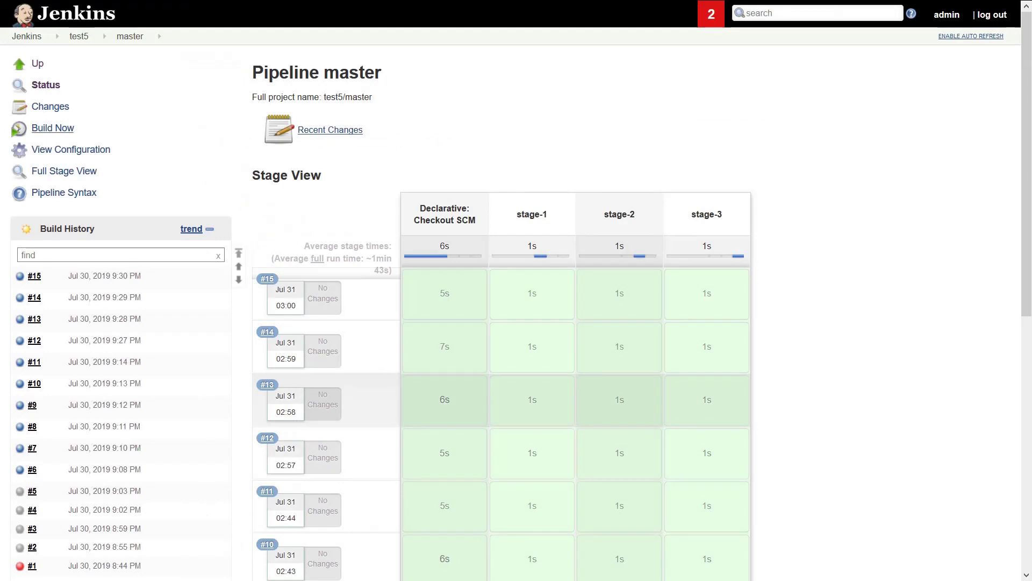
Start build #16 of test5 master and view its console output, which waits on an offline worker.
{"action": "left_click", "coordinate": [53, 127]}
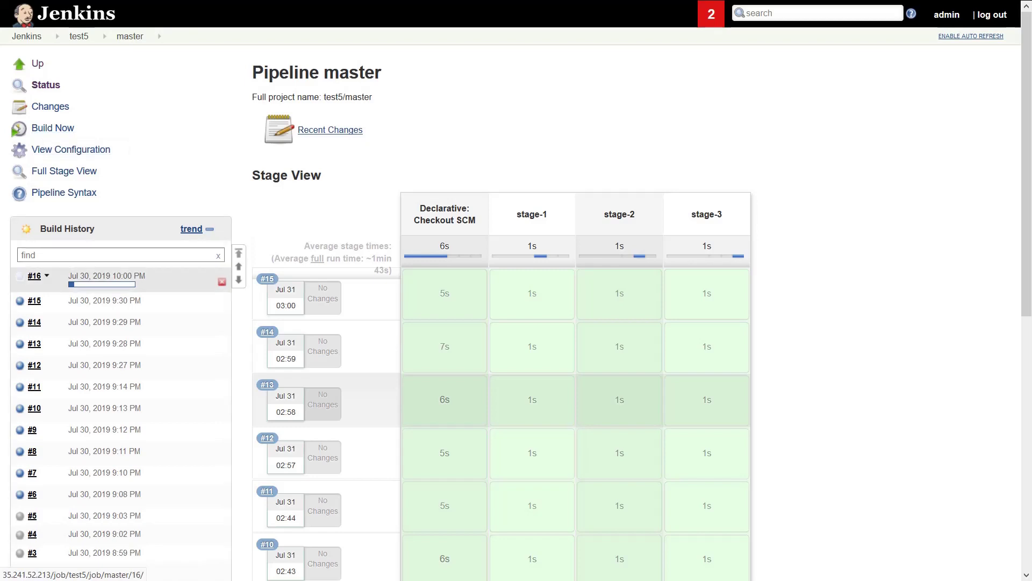
{"action": "left_click", "coordinate": [33, 276]}
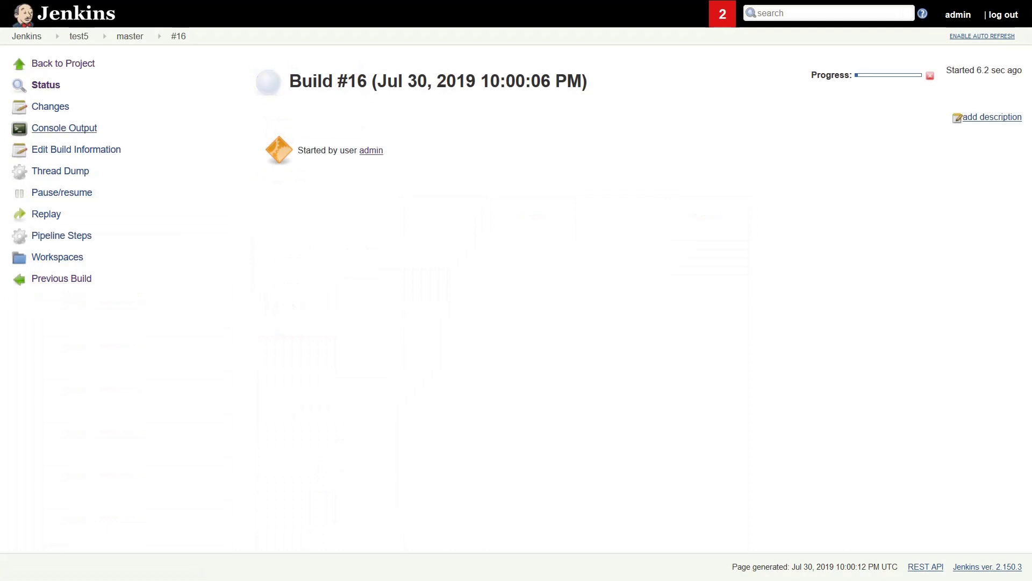
{"action": "left_click", "coordinate": [64, 128]}
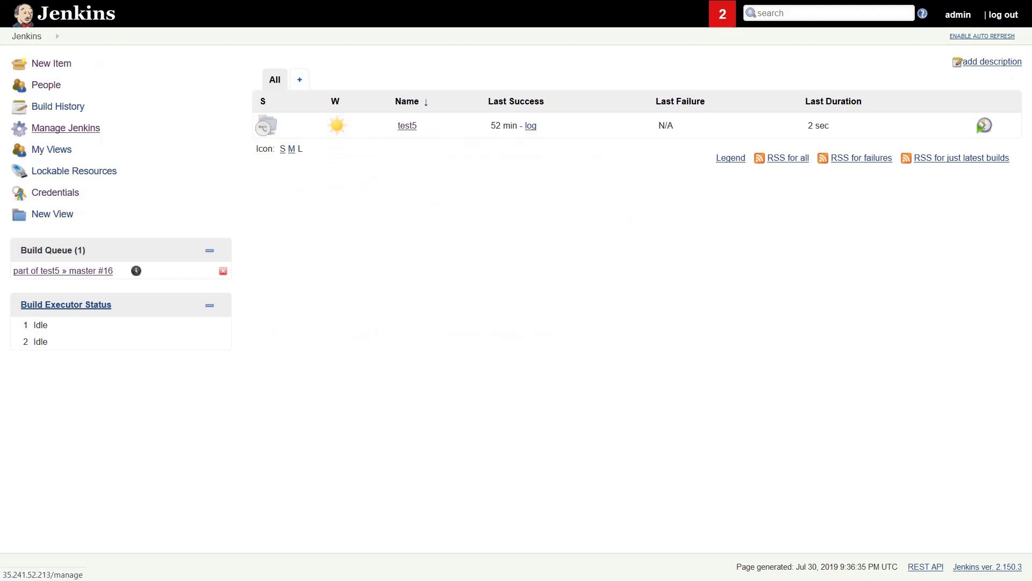
Open Manage Jenkins > Configure System and locate the Cloud > Kubernetes section.
{"action": "left_click", "coordinate": [65, 127]}
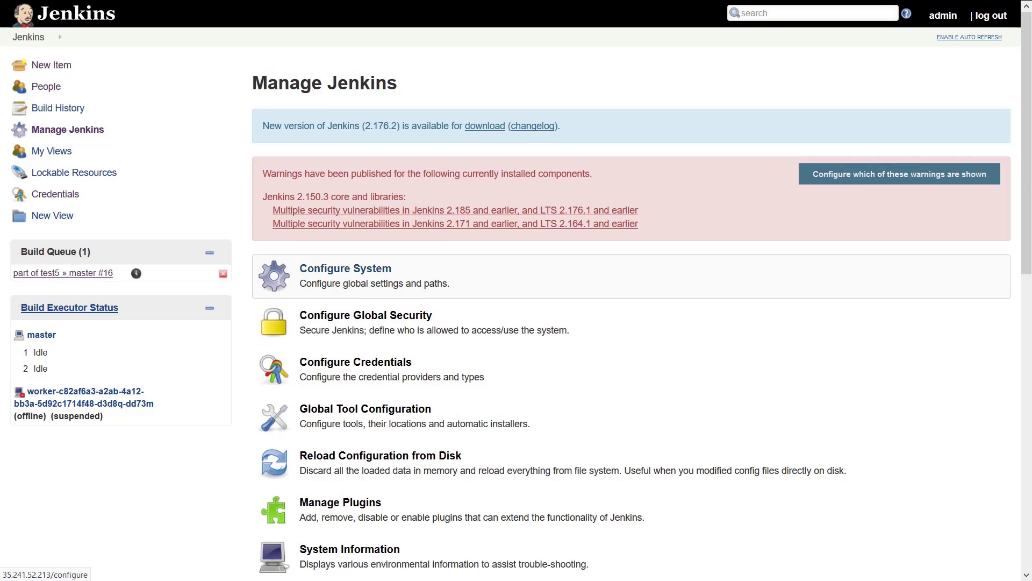
{"action": "left_click", "coordinate": [346, 268]}
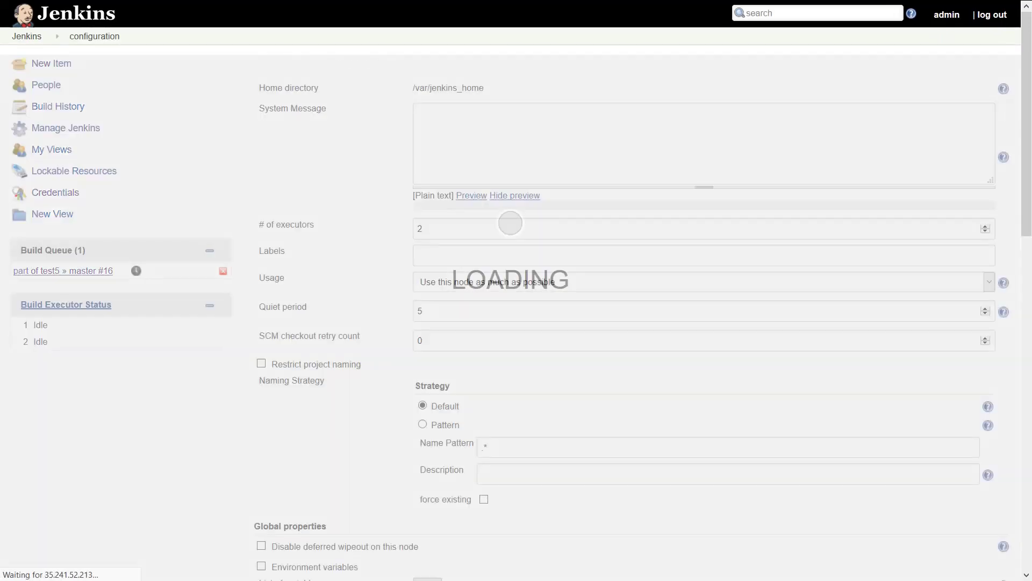
{"action": "scroll", "coordinate": [630, 322], "scroll_direction": "down", "scroll_amount": 10}
{"action": "scroll", "coordinate": [630, 322], "scroll_direction": "down", "scroll_amount": 10}
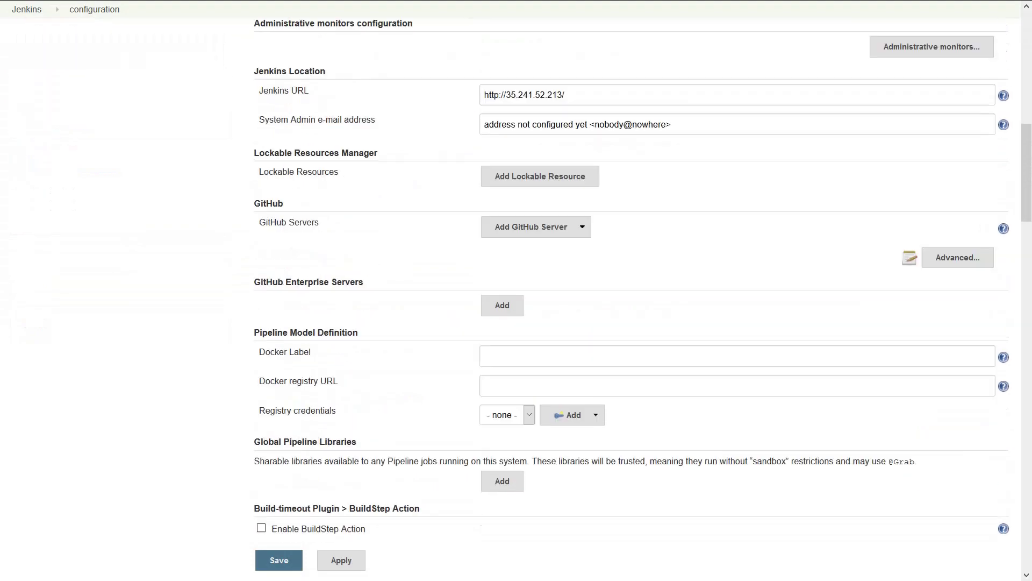
{"action": "scroll", "coordinate": [629, 323], "scroll_direction": "down", "scroll_amount": 10}
{"action": "scroll", "coordinate": [630, 322], "scroll_direction": "down", "scroll_amount": 10}
{"action": "scroll", "coordinate": [629, 323], "scroll_direction": "down", "scroll_amount": 8}
{"action": "scroll", "coordinate": [630, 323], "scroll_direction": "down", "scroll_amount": 2}
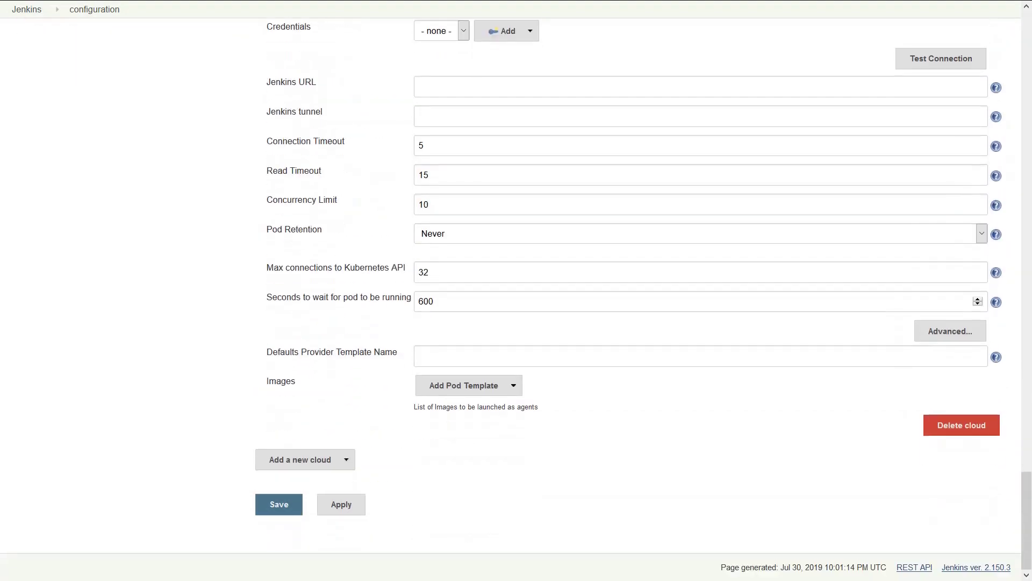
{"action": "scroll", "coordinate": [629, 322], "scroll_direction": "up", "scroll_amount": 8}
{"action": "scroll", "coordinate": [630, 322], "scroll_direction": "up", "scroll_amount": 1}
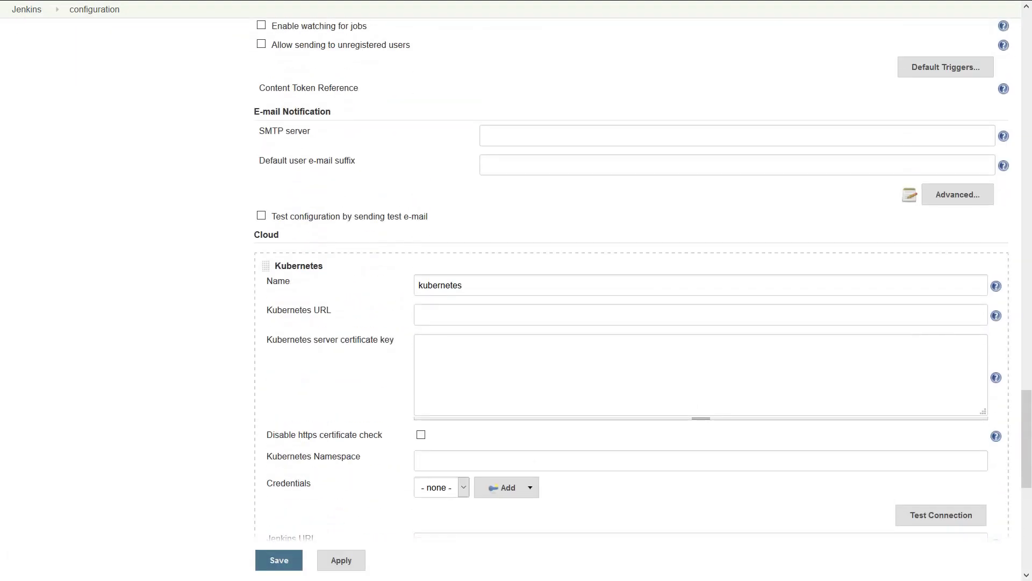
{"action": "double_click", "coordinate": [266, 234]}
{"action": "scroll", "coordinate": [517, 322], "scroll_direction": "down", "scroll_amount": 3}
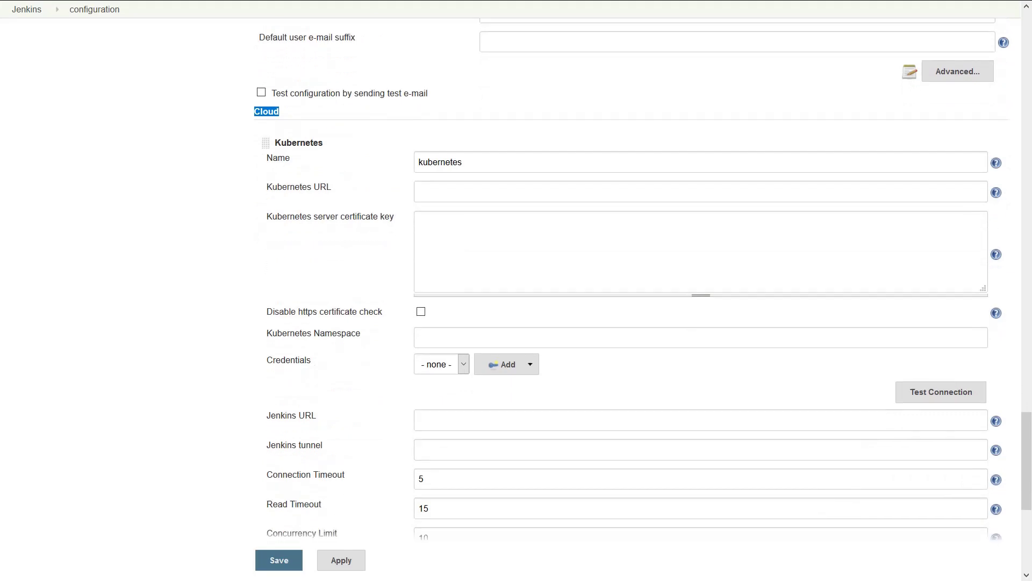
Run the Kubernetes cloud Test Connection successfully and select the Jenkins tunnel field.
{"action": "left_click", "coordinate": [941, 391]}
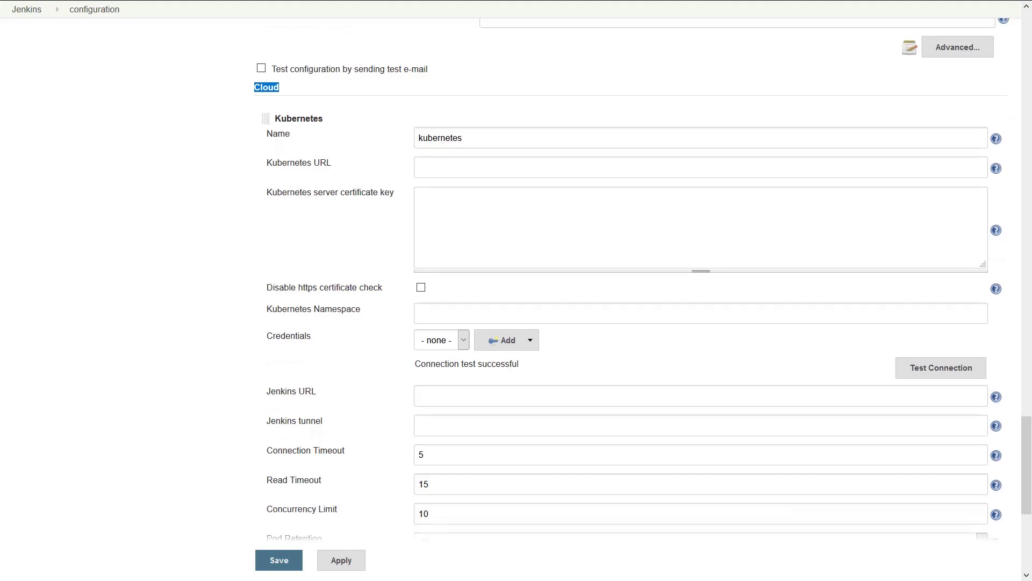
{"action": "scroll", "coordinate": [516, 323], "scroll_direction": "down", "scroll_amount": 2}
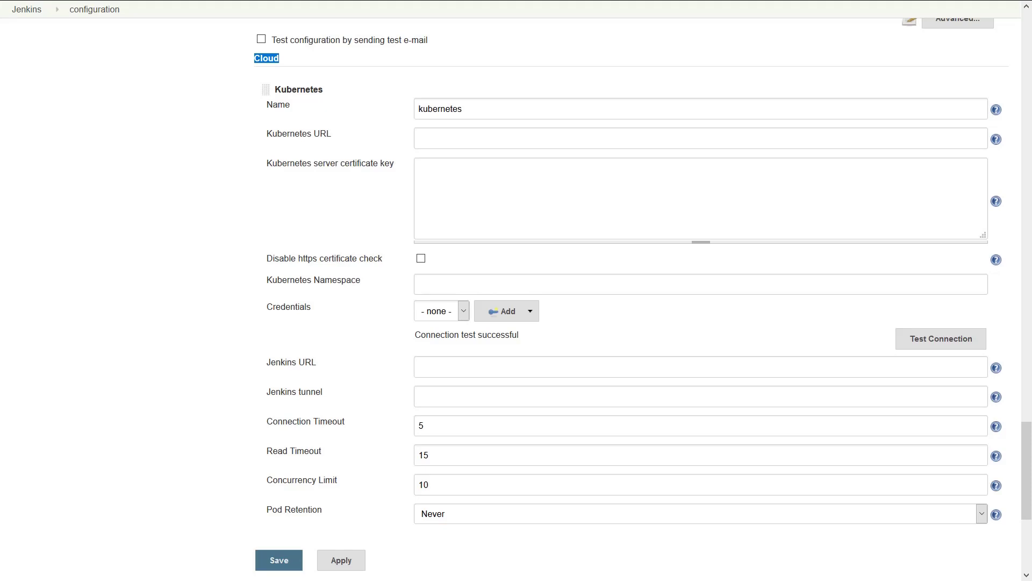
{"action": "double_click", "coordinate": [311, 391]}
{"action": "double_click", "coordinate": [282, 392]}
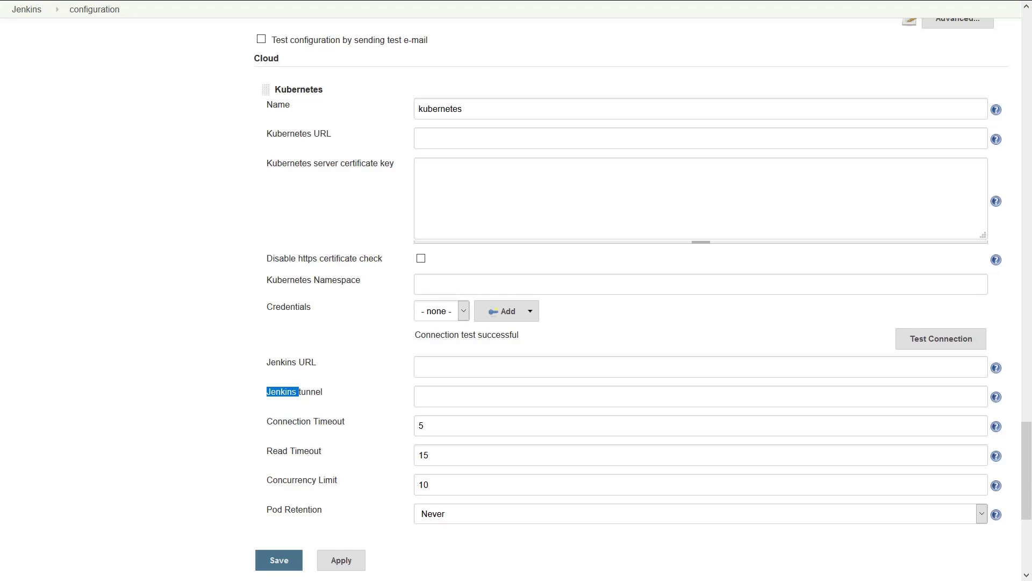
{"action": "left_click", "coordinate": [700, 396]}
Point out the Jenkins tunnel label, then switch to the Notepad tunnel notes.
{"action": "double_click", "coordinate": [282, 391]}
{"action": "double_click", "coordinate": [310, 392]}
{"action": "double_click", "coordinate": [283, 392]}
{"action": "double_click", "coordinate": [310, 392]}
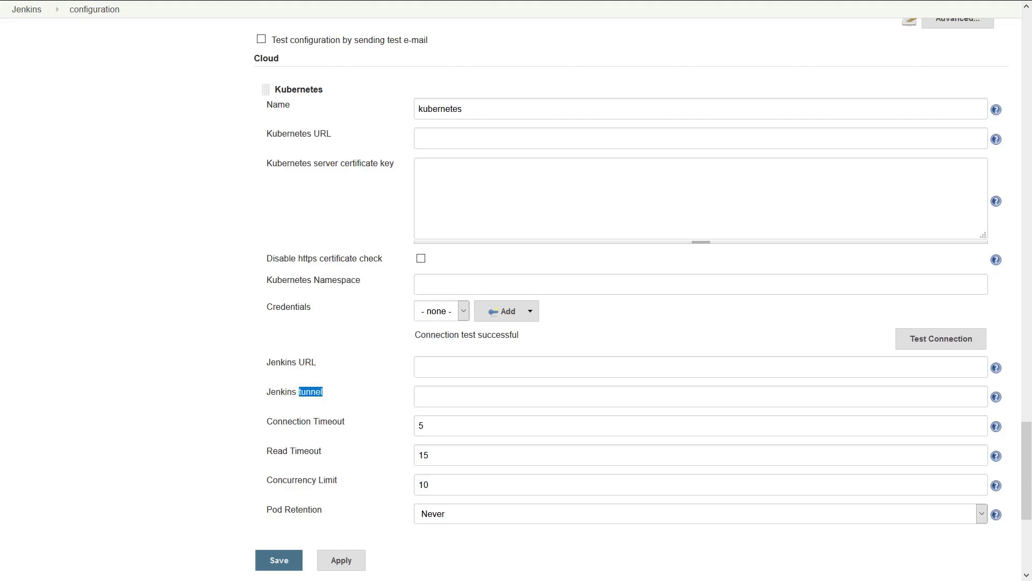
{"action": "double_click", "coordinate": [282, 391]}
{"action": "double_click", "coordinate": [310, 391]}
{"action": "left_click", "coordinate": [564, 396]}
{"action": "key", "text": "alt+Tab"}
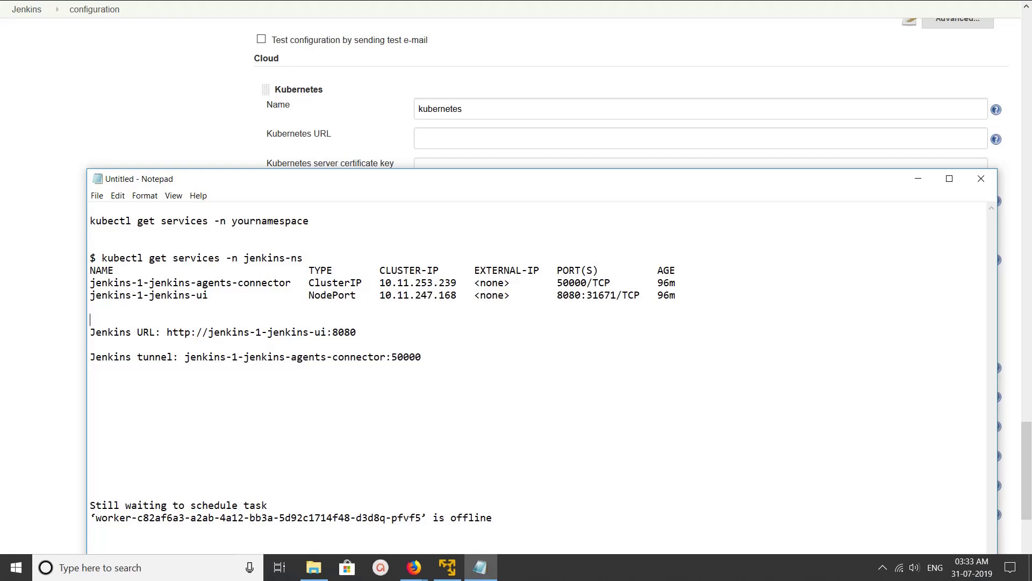
{"action": "double_click", "coordinate": [270, 220]}
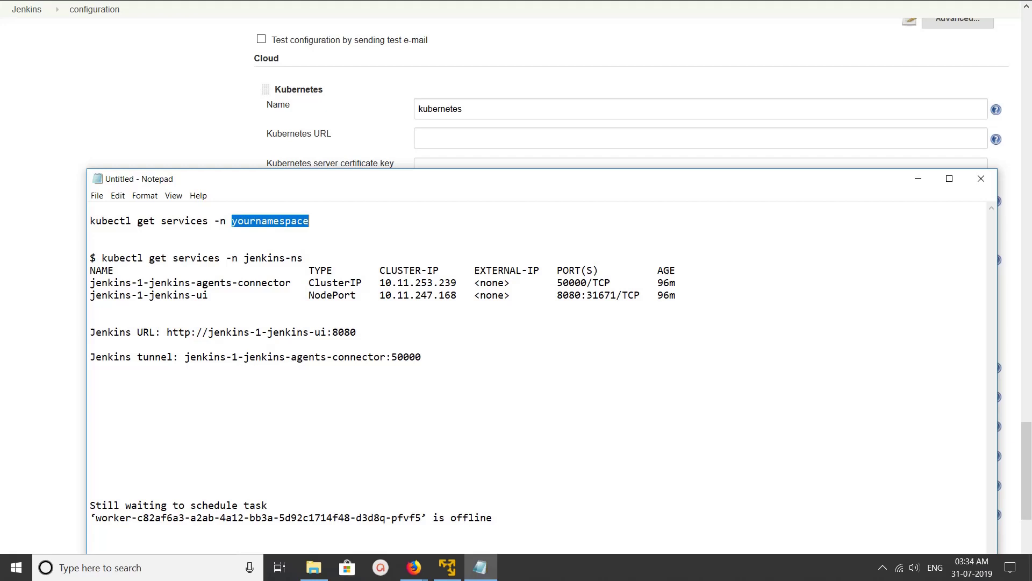
{"action": "right_click", "coordinate": [137, 267]}
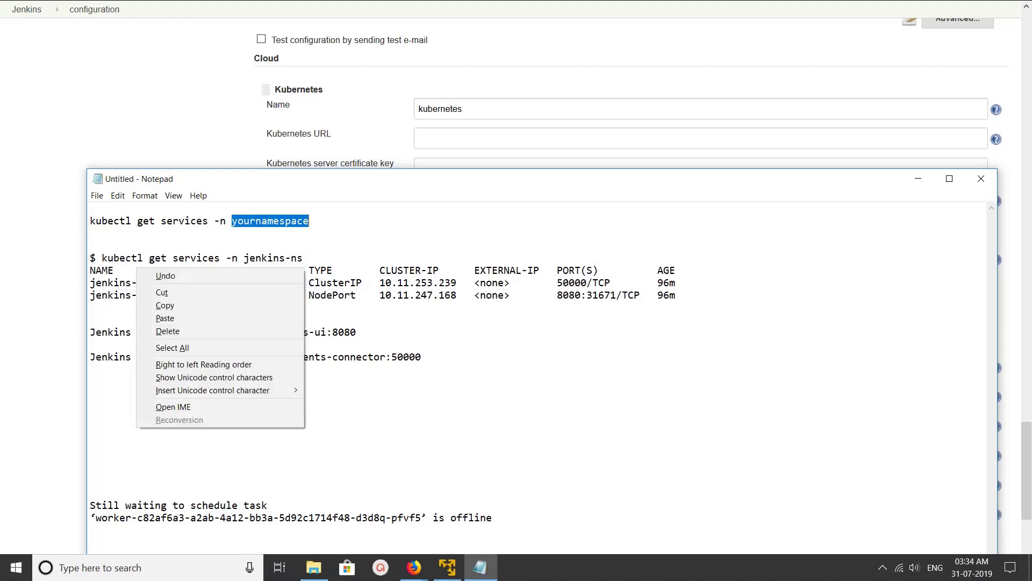
{"action": "left_click", "coordinate": [113, 258]}
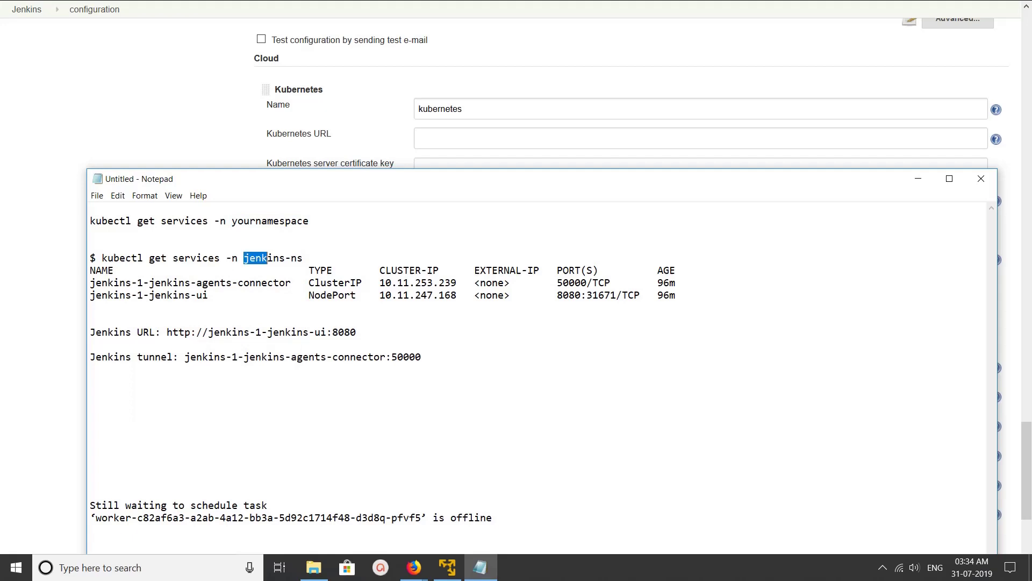
{"action": "key", "text": "shift+Right"}
{"action": "key", "text": "shift+Right"}
{"action": "key", "text": "shift+Right"}
{"action": "key", "text": "shift+Right"}
{"action": "key", "text": "shift+Right"}
{"action": "key", "text": "shift+Right"}
{"action": "left_click", "coordinate": [268, 283]}
{"action": "key", "text": "shift+Left"}
{"action": "key", "text": "shift+Left"}
{"action": "key", "text": "shift+Left"}
{"action": "key", "text": "shift+Left"}
{"action": "key", "text": "shift+Left"}
{"action": "key", "text": "shift+Left"}
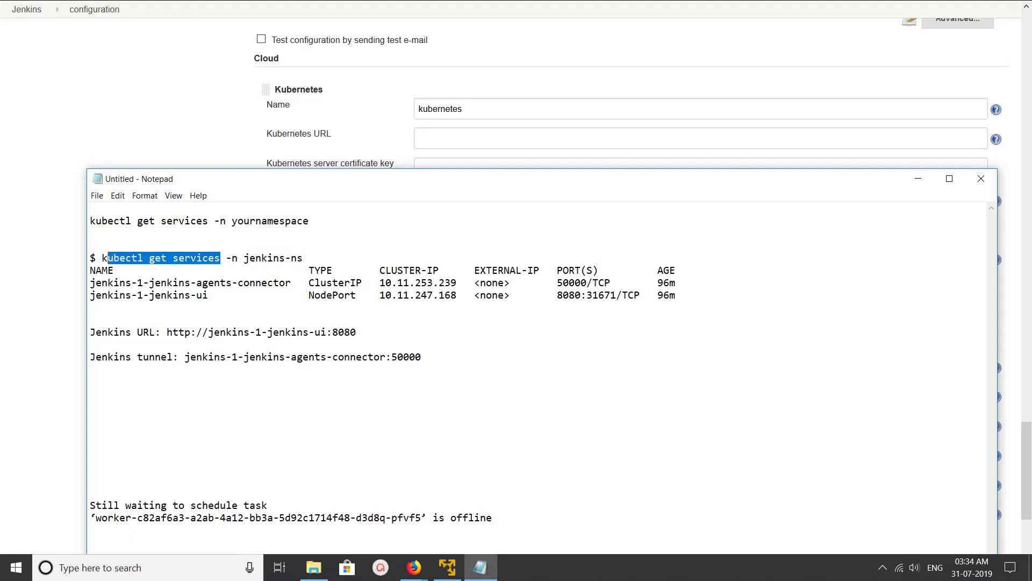
{"action": "key", "text": "shift+Left"}
{"action": "key", "text": "shift+Left"}
{"action": "key", "text": "shift+Left"}
{"action": "left_click", "coordinate": [209, 294]}
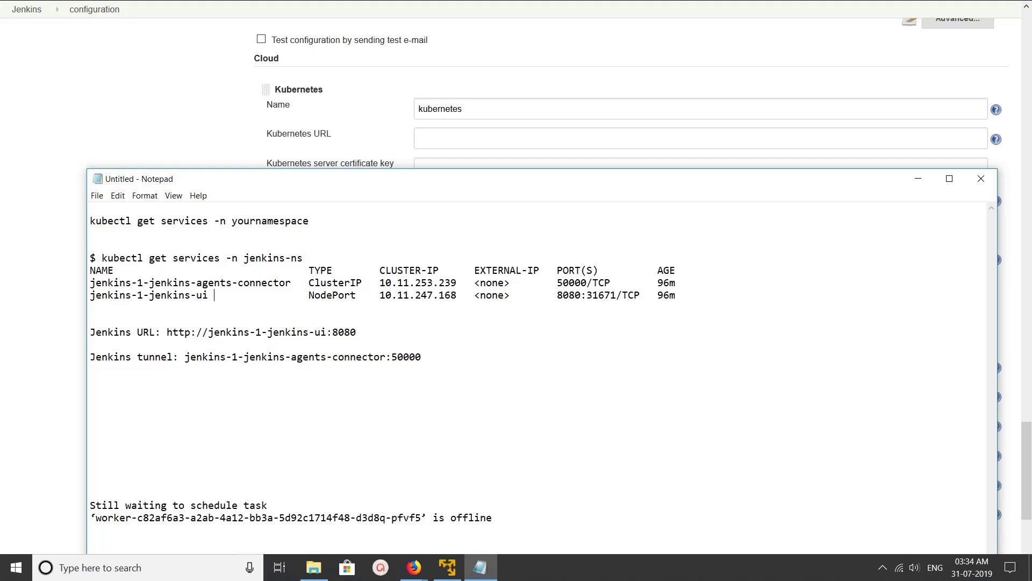
{"action": "key", "text": "shift+Left"}
{"action": "key", "text": "shift+Left"}
{"action": "key", "text": "shift+Left"}
{"action": "key", "text": "shift+Left"}
{"action": "key", "text": "shift+Left"}
{"action": "key", "text": "shift+Left"}
{"action": "key", "text": "shift+Up"}
{"action": "key", "text": "shift+Home"}
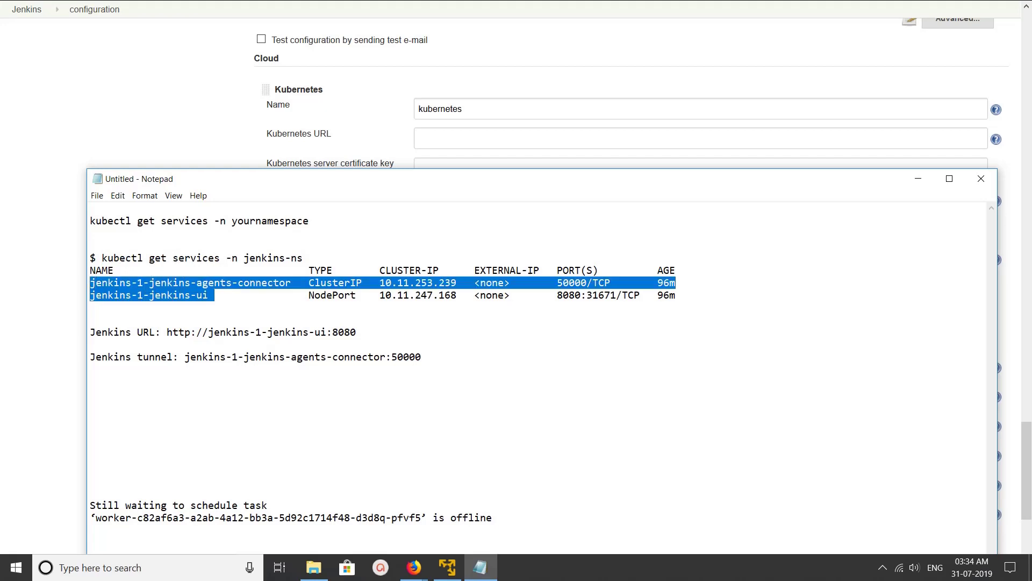
{"action": "left_click", "coordinate": [196, 295]}
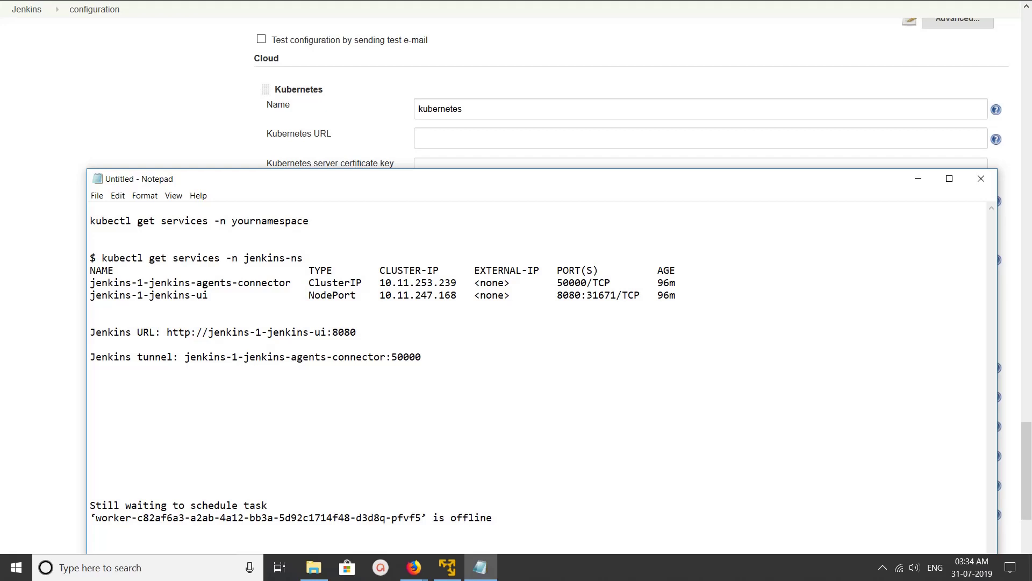
{"action": "key", "text": "shift+Left"}
{"action": "key", "text": "shift+Left"}
{"action": "key", "text": "shift+Left"}
{"action": "key", "text": "shift+Left"}
{"action": "key", "text": "shift+Left"}
{"action": "key", "text": "shift+Left"}
{"action": "key", "text": "shift+Left"}
{"action": "key", "text": "shift+Left"}
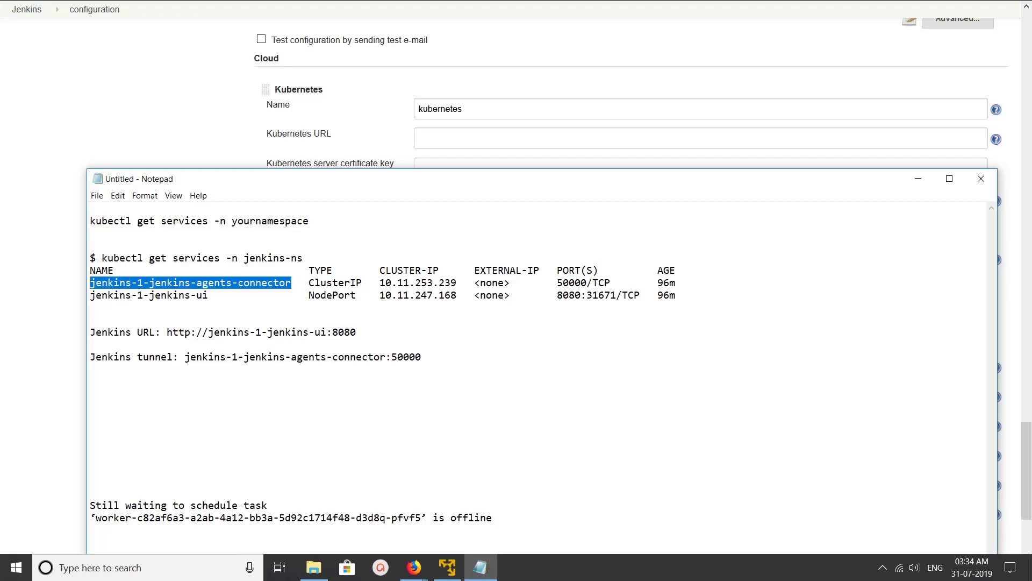
{"action": "double_click", "coordinate": [334, 283]}
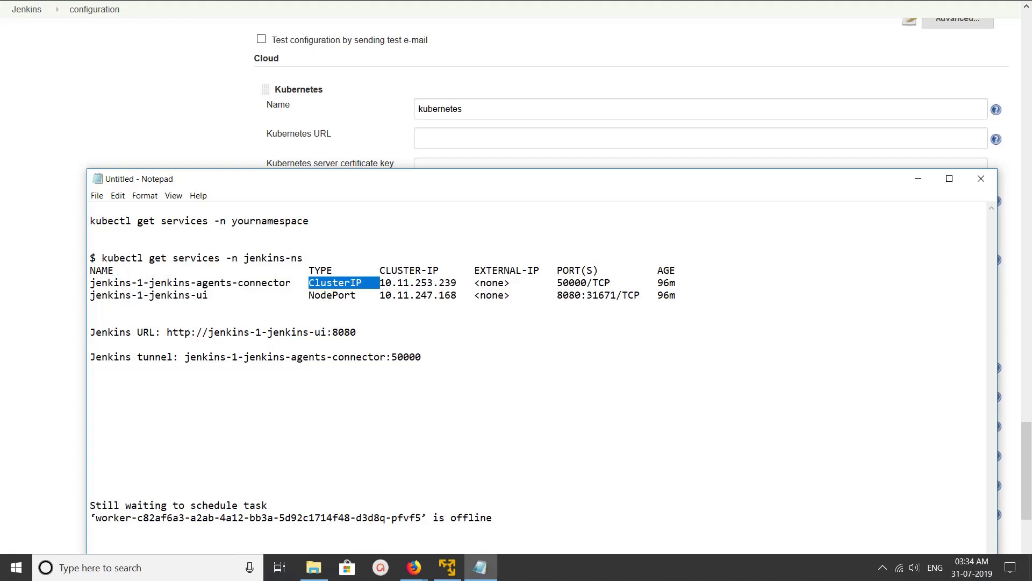
{"action": "left_click", "coordinate": [209, 296]}
{"action": "left_click_drag", "start_coordinate": [208, 295], "coordinate": [89, 296]}
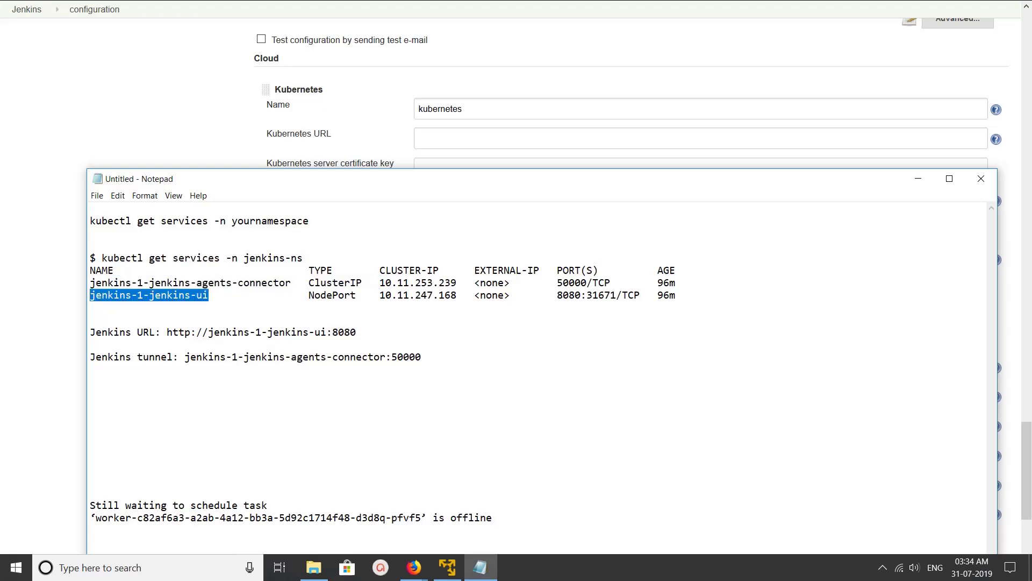
{"action": "double_click", "coordinate": [332, 295]}
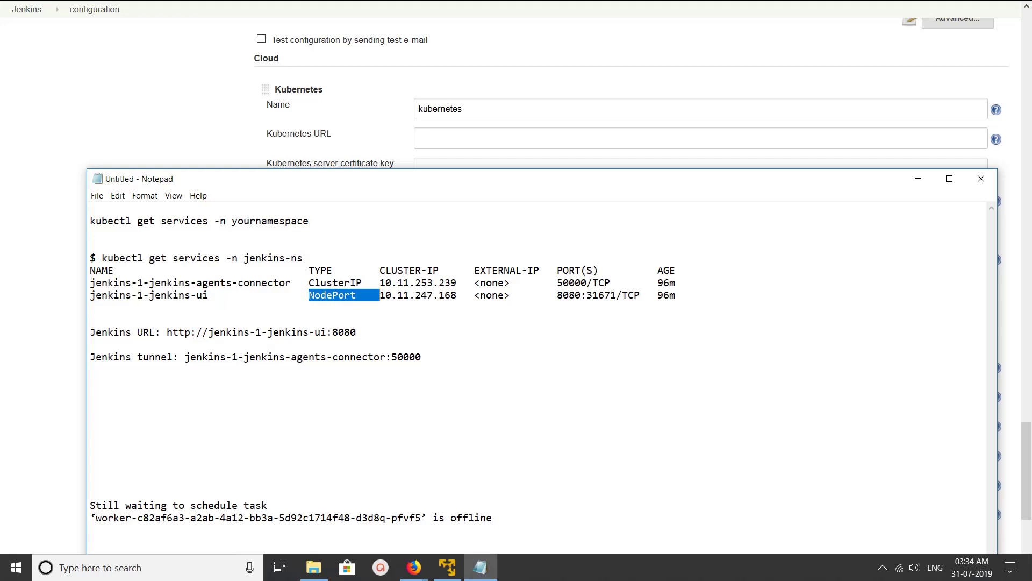
{"action": "left_click", "coordinate": [175, 357]}
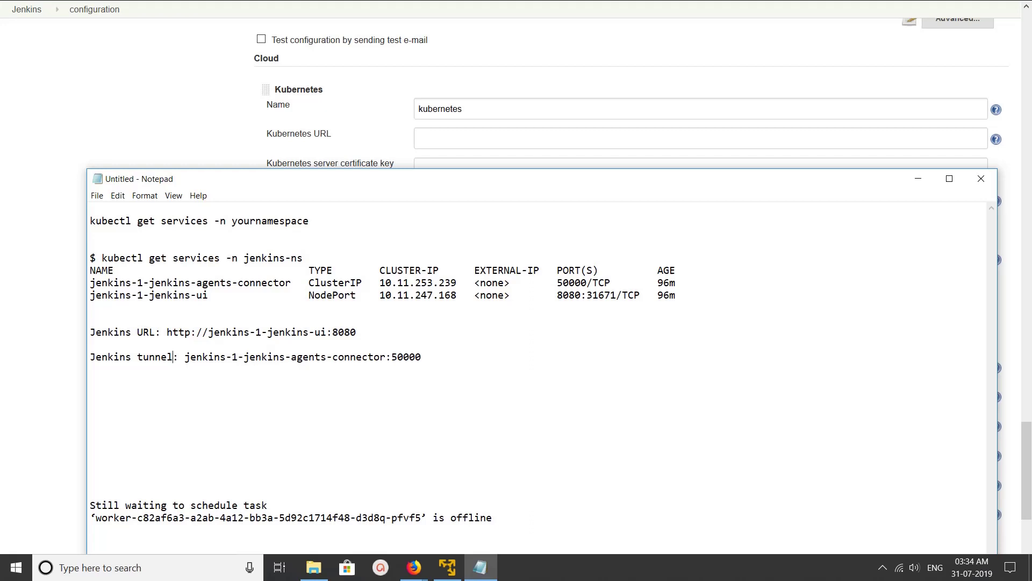
Show how the Jenkins URL comes from the jenkins-1-jenkins-ui service on port 8080.
{"action": "left_click_drag", "start_coordinate": [209, 295], "coordinate": [89, 295]}
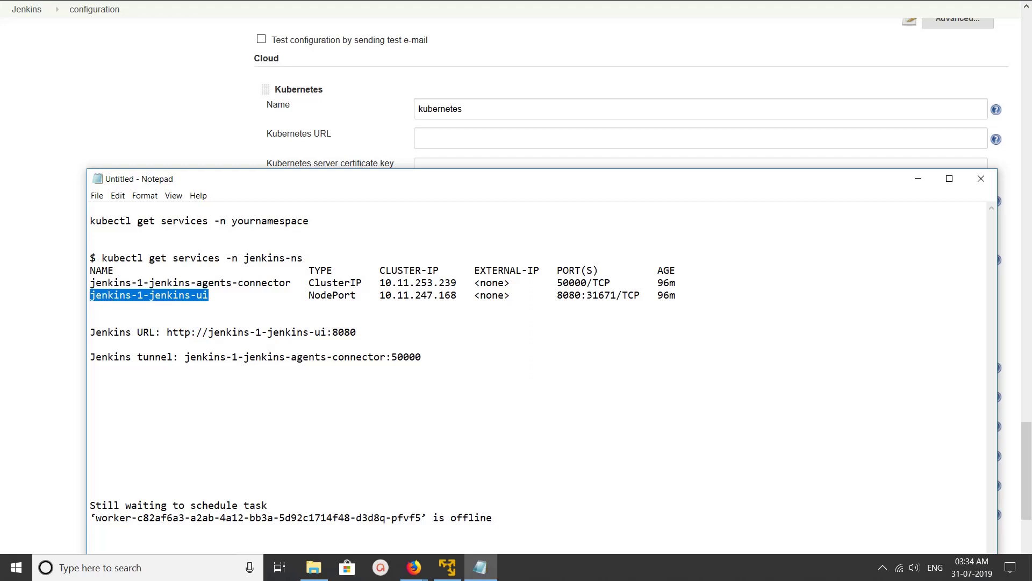
{"action": "left_click_drag", "start_coordinate": [328, 331], "coordinate": [208, 331]}
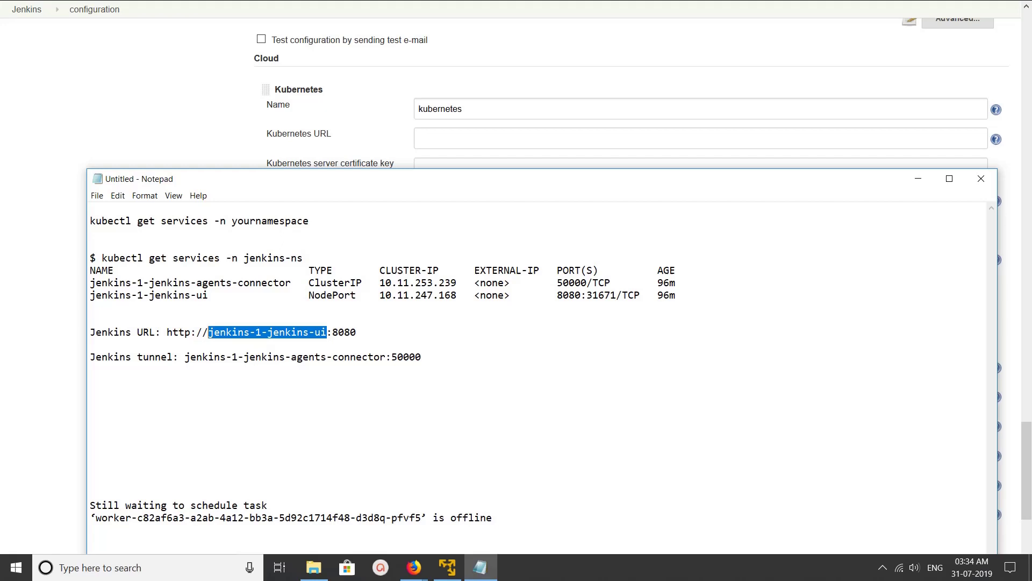
{"action": "left_click_drag", "start_coordinate": [582, 295], "coordinate": [557, 295]}
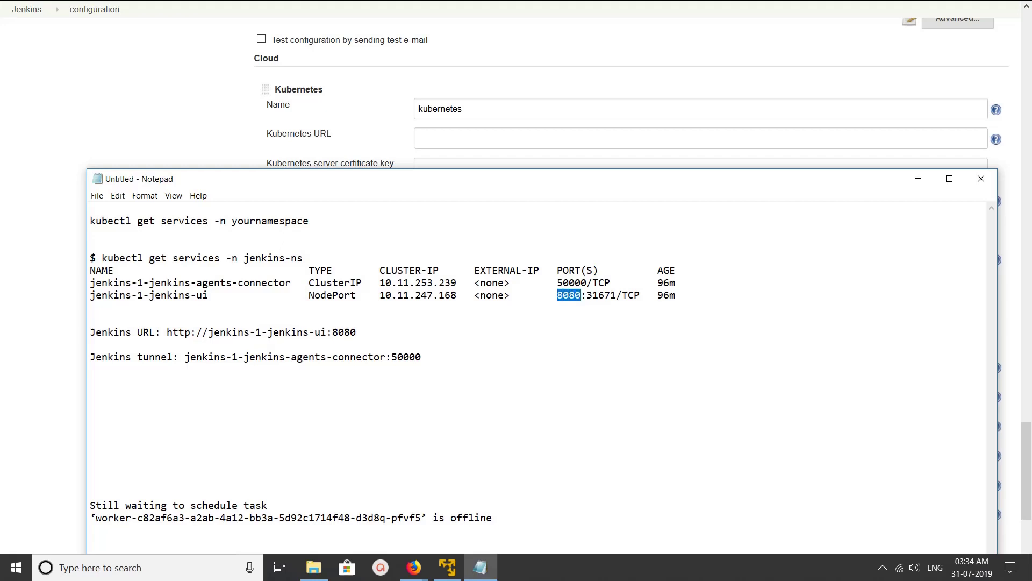
{"action": "left_click_drag", "start_coordinate": [208, 295], "coordinate": [90, 294]}
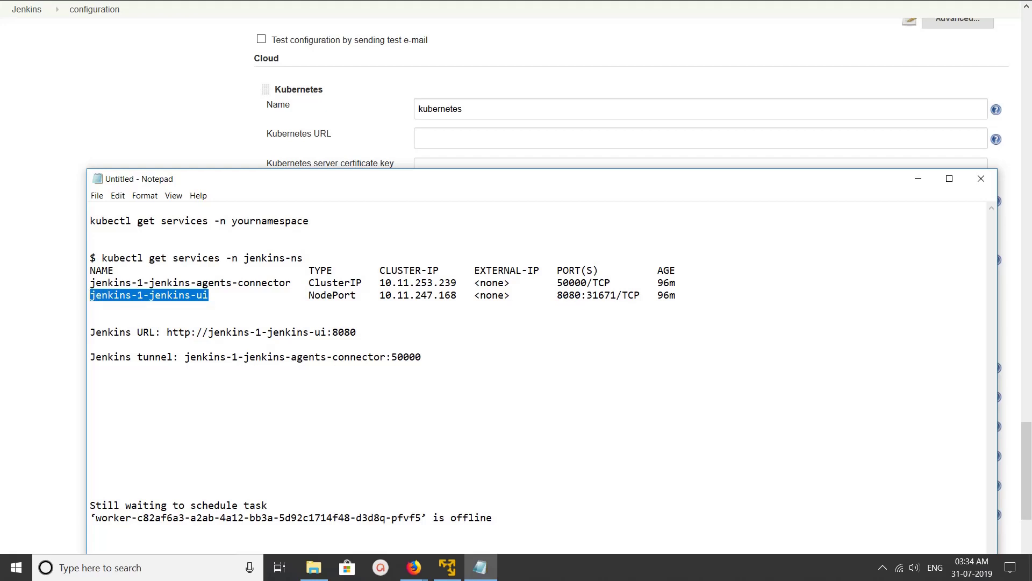
{"action": "left_click_drag", "start_coordinate": [356, 331], "coordinate": [161, 332]}
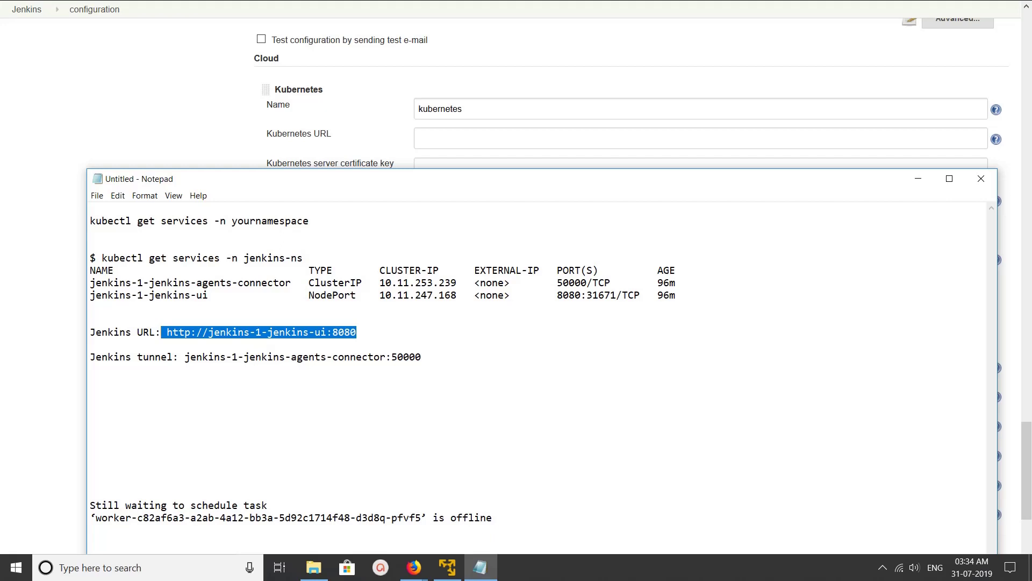
{"action": "left_click", "coordinate": [391, 357]}
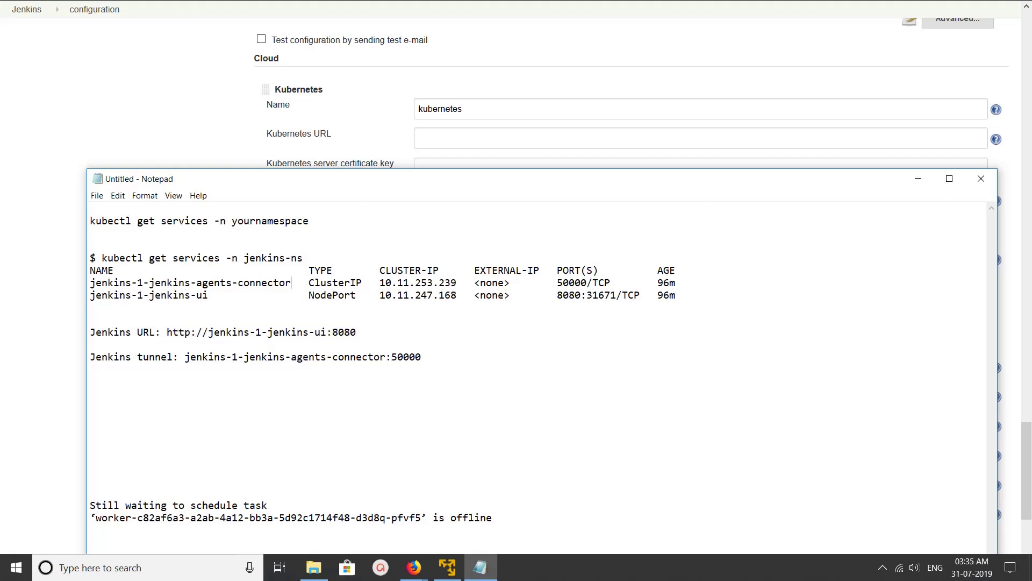
Show how the tunnel comes from the agents-connector service on port 50000, then return to Jenkins.
{"action": "left_click_drag", "start_coordinate": [291, 283], "coordinate": [91, 282]}
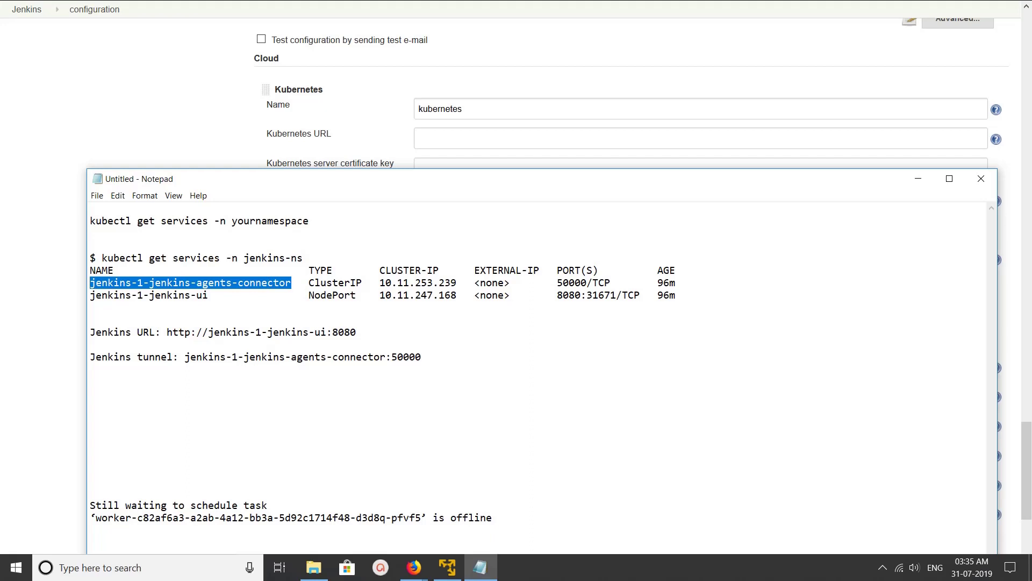
{"action": "left_click_drag", "start_coordinate": [587, 283], "coordinate": [558, 282]}
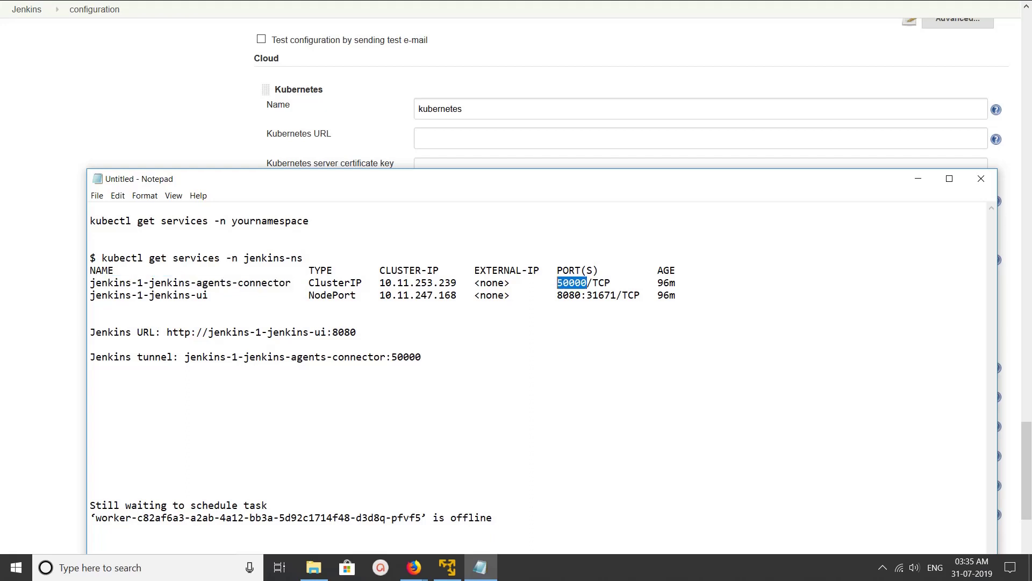
{"action": "left_click_drag", "start_coordinate": [423, 357], "coordinate": [185, 357]}
{"action": "left_click", "coordinate": [242, 370]}
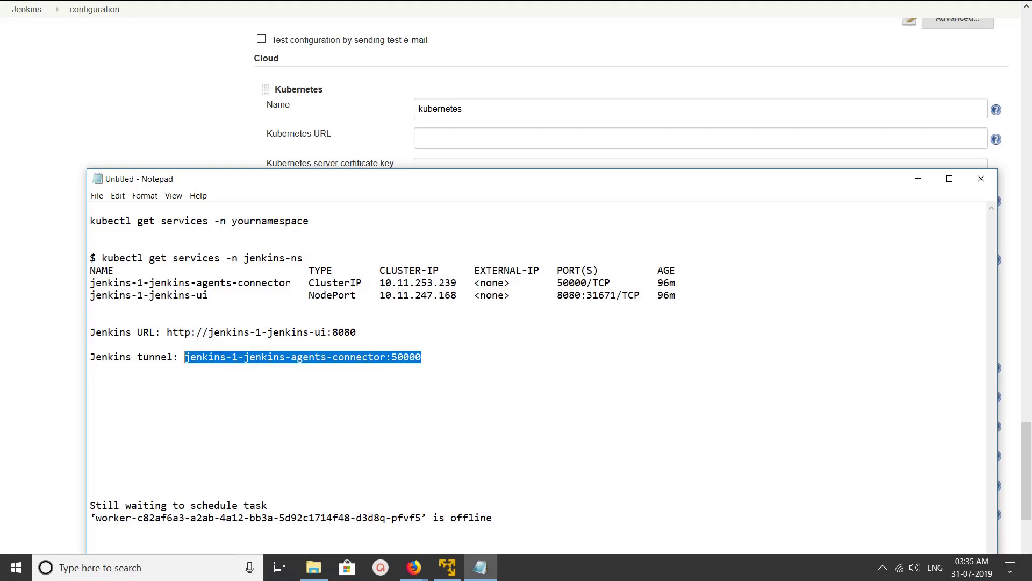
{"action": "left_click", "coordinate": [242, 382]}
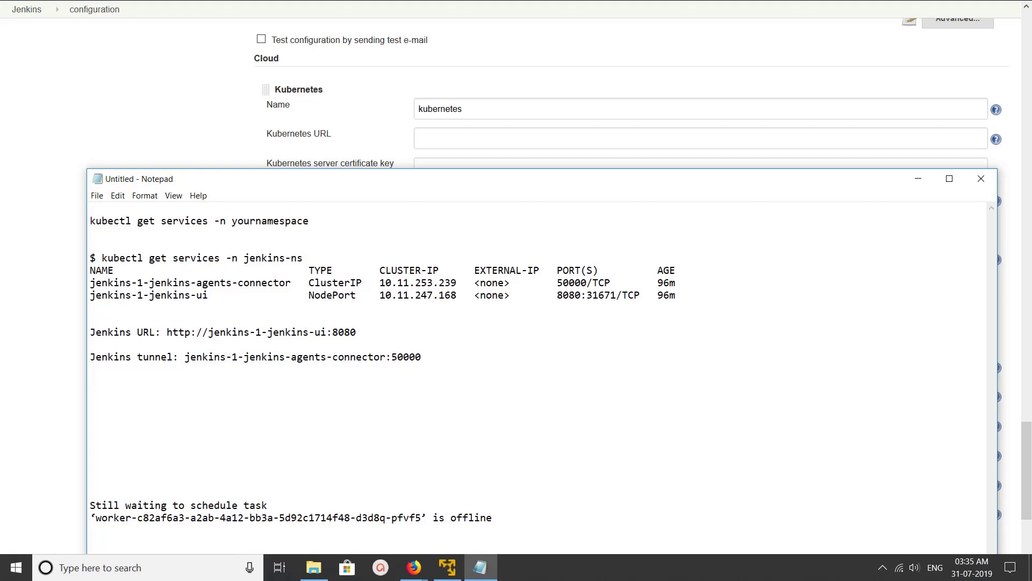
{"action": "key", "text": "alt+Tab"}
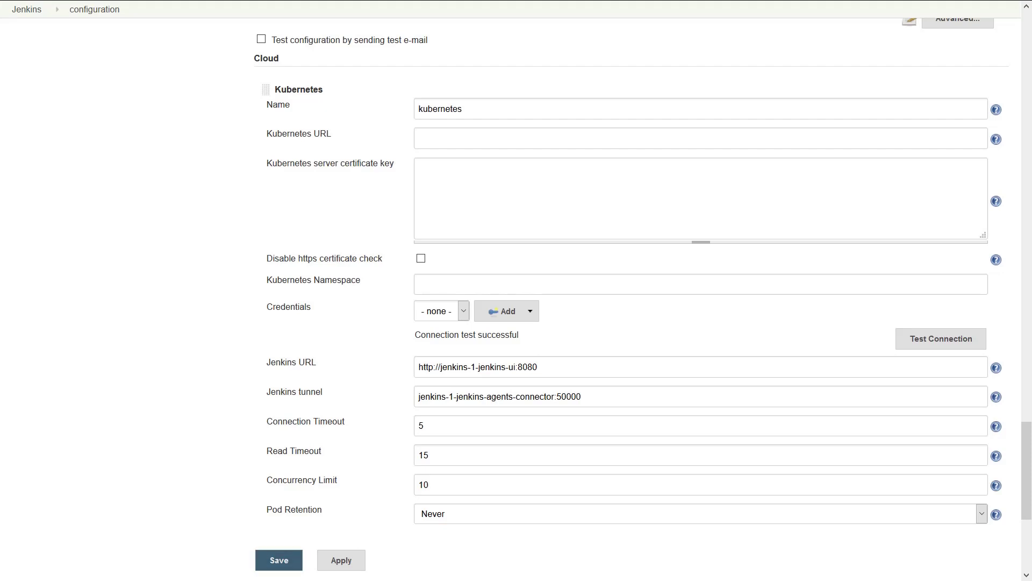
Save the Kubernetes cloud settings with the Jenkins URL and tunnel filled in.
{"action": "left_click", "coordinate": [279, 560]}
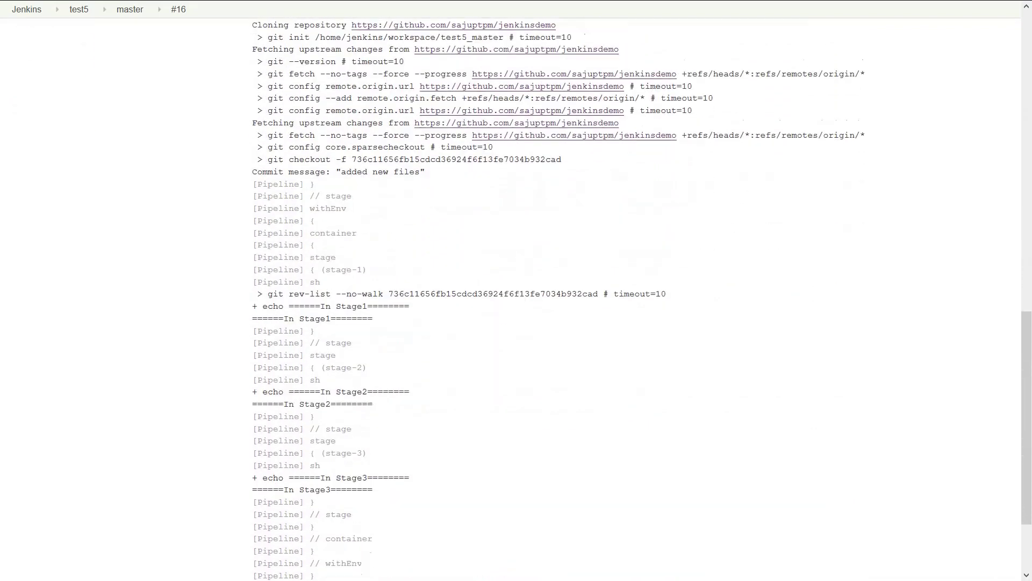
{"action": "scroll", "coordinate": [517, 323], "scroll_direction": "down", "scroll_amount": 2}
{"action": "scroll", "coordinate": [517, 322], "scroll_direction": "down", "scroll_amount": 3}
{"action": "scroll", "coordinate": [516, 323], "scroll_direction": "up", "scroll_amount": 3}
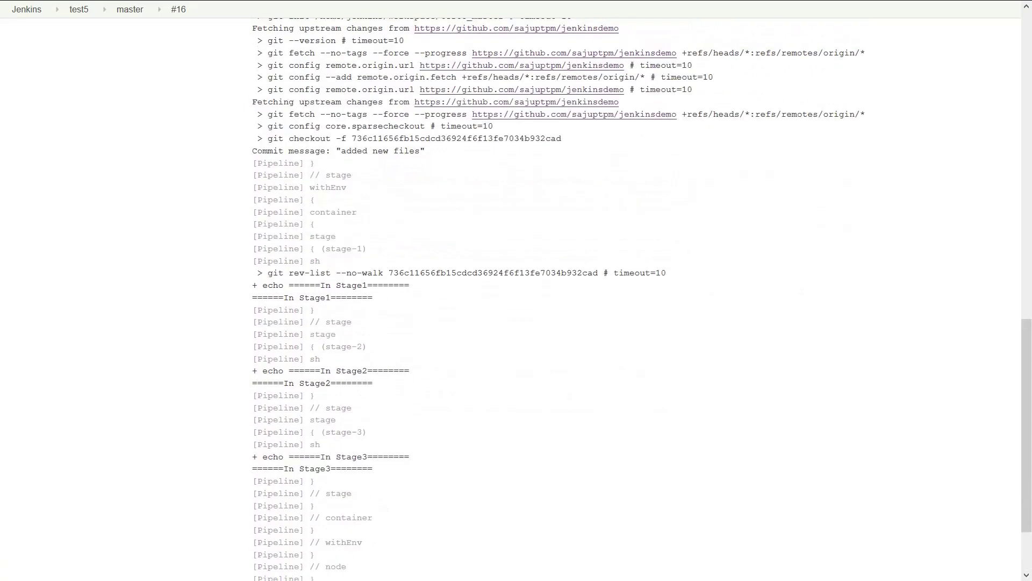
{"action": "scroll", "coordinate": [517, 322], "scroll_direction": "up", "scroll_amount": 2}
{"action": "scroll", "coordinate": [516, 324], "scroll_direction": "up", "scroll_amount": 2}
{"action": "scroll", "coordinate": [517, 323], "scroll_direction": "up", "scroll_amount": 2}
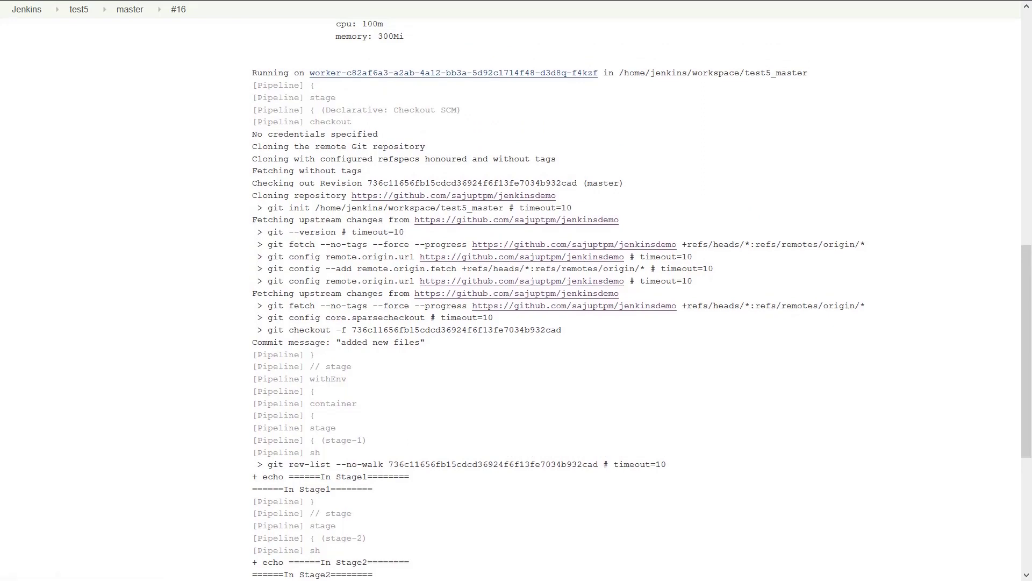
{"action": "scroll", "coordinate": [516, 323], "scroll_direction": "up", "scroll_amount": 3}
{"action": "scroll", "coordinate": [516, 323], "scroll_direction": "up", "scroll_amount": 1}
{"action": "scroll", "coordinate": [516, 322], "scroll_direction": "up", "scroll_amount": 1}
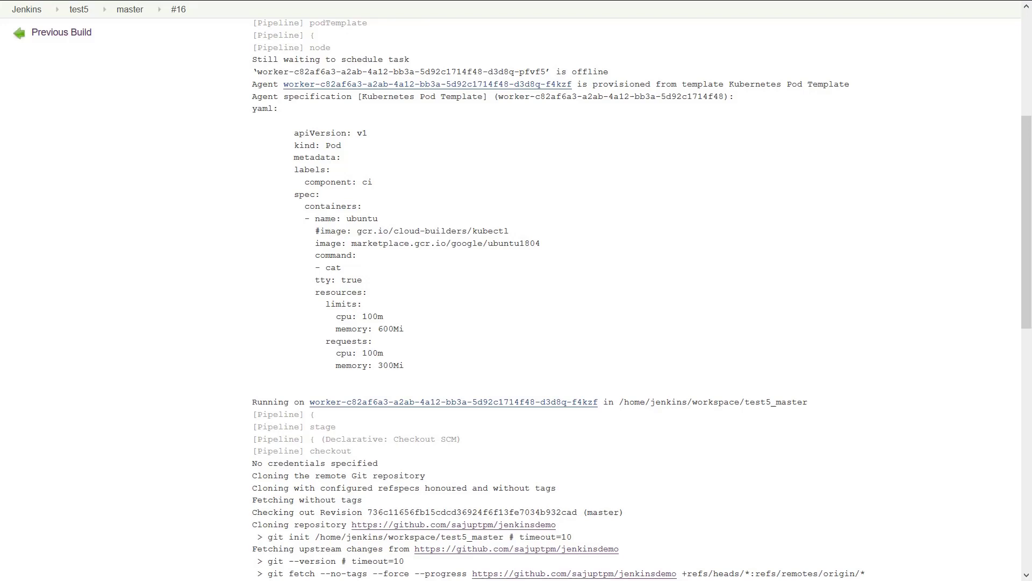
{"action": "scroll", "coordinate": [516, 323], "scroll_direction": "up", "scroll_amount": 1}
{"action": "scroll", "coordinate": [516, 323], "scroll_direction": "up", "scroll_amount": 2}
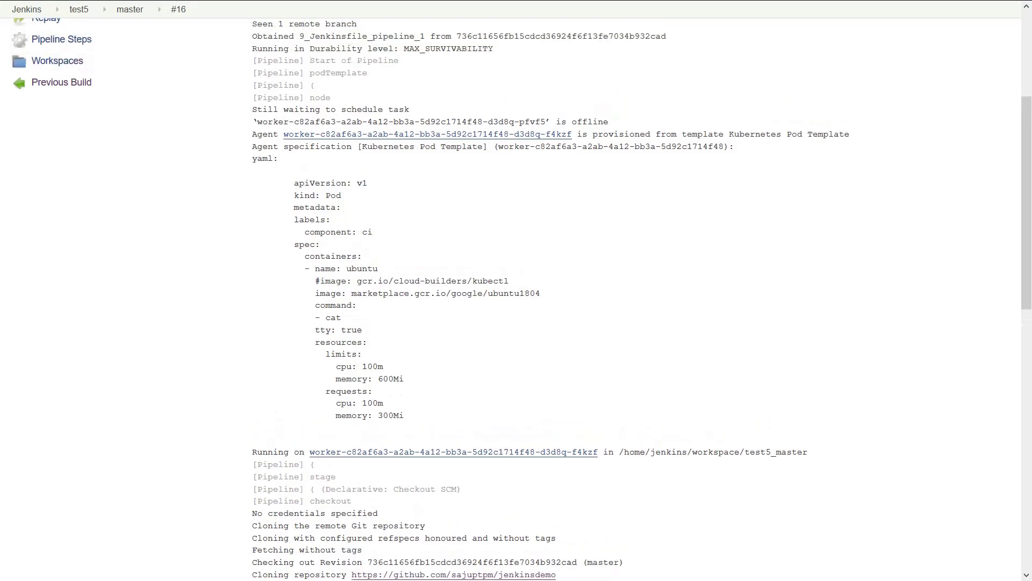